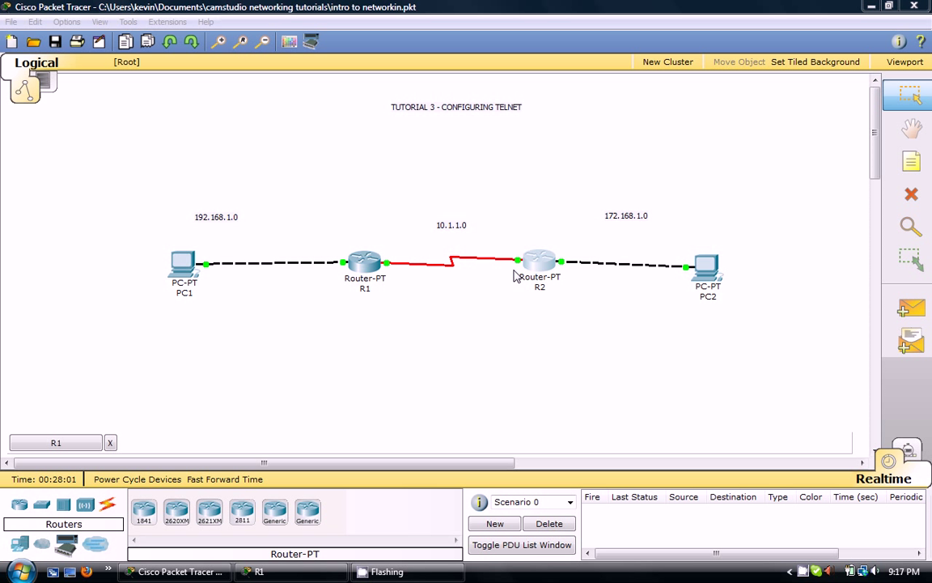
Step: On R1, give line vty 0 4 the telnet password and login, then close R1's window
click(361, 263)
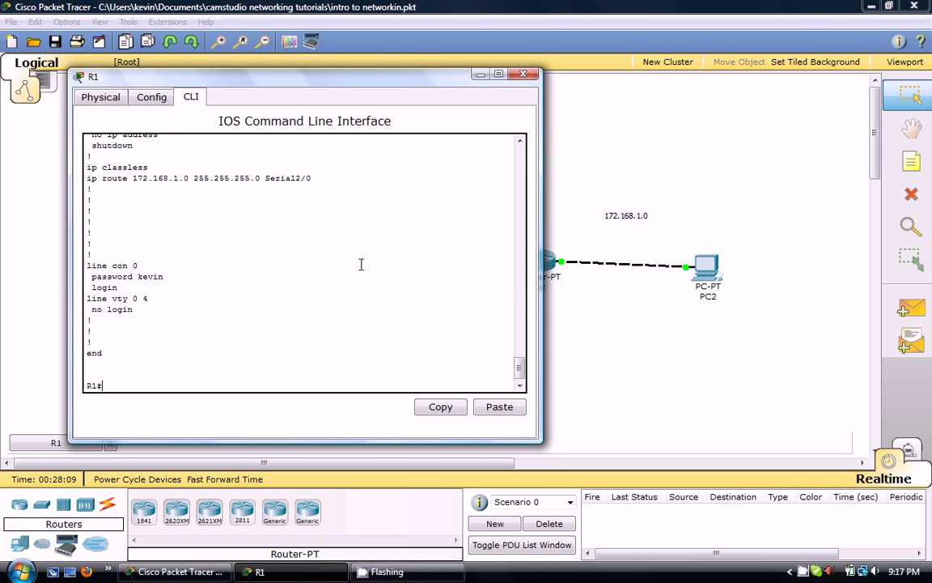
key(Return)
key(Return)
key(Return)
key(Return)
key(Return)
key(Return)
key(Return)
key(Return)
key(Return)
key(Return)
key(Return)
key(Return)
key(Return)
key(Return)
key(Return)
key(Return)
key(Return)
key(Return)
key(Return)
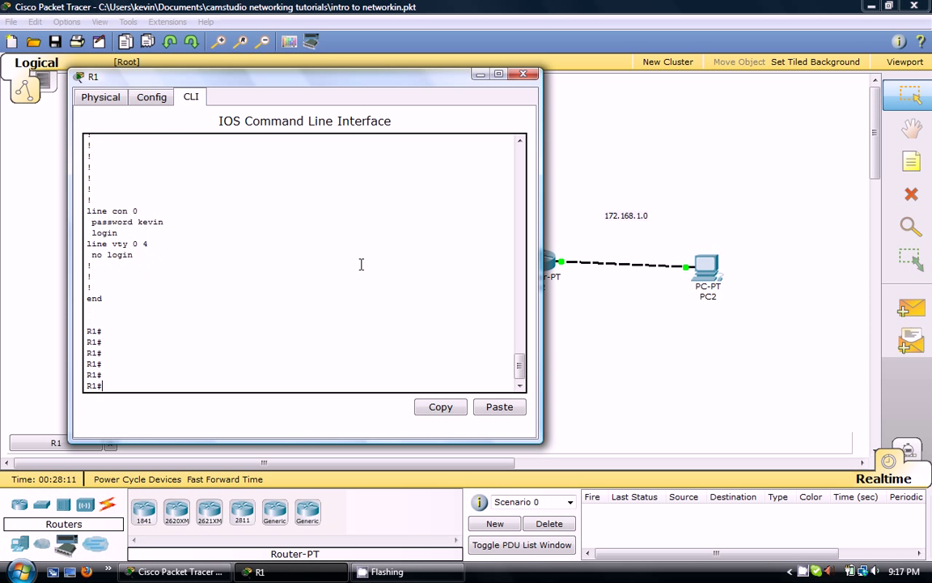
text(conf t)
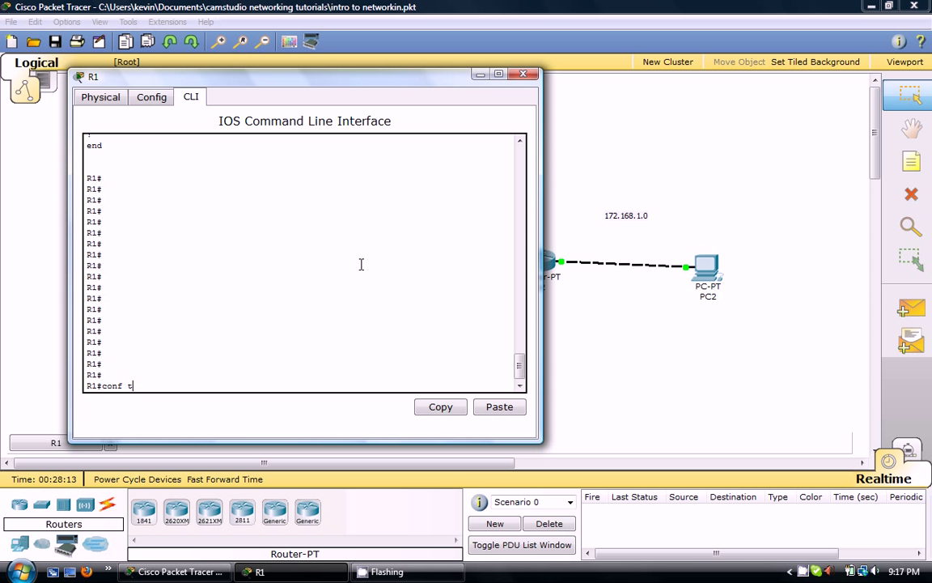
key(Return)
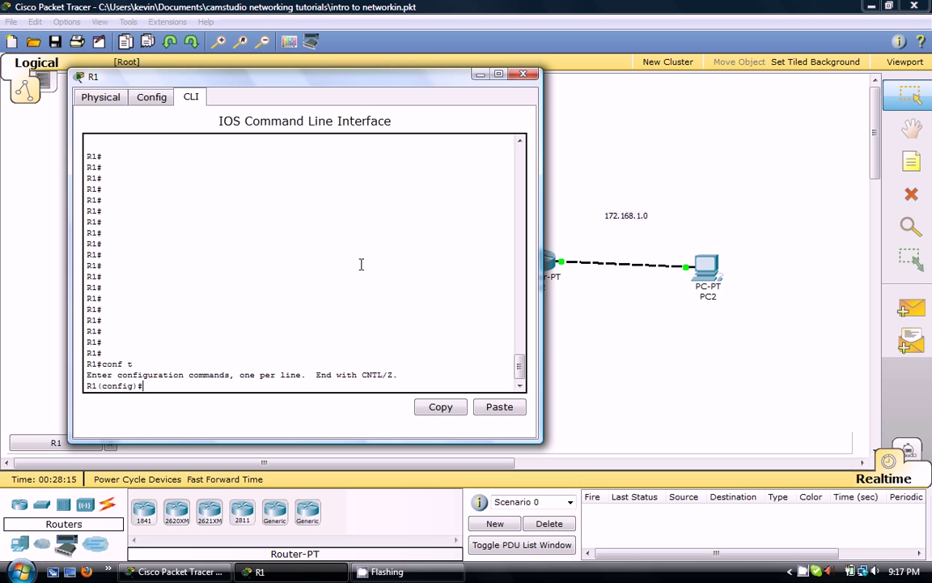
text(line vty)
text(0 4)
key(Return)
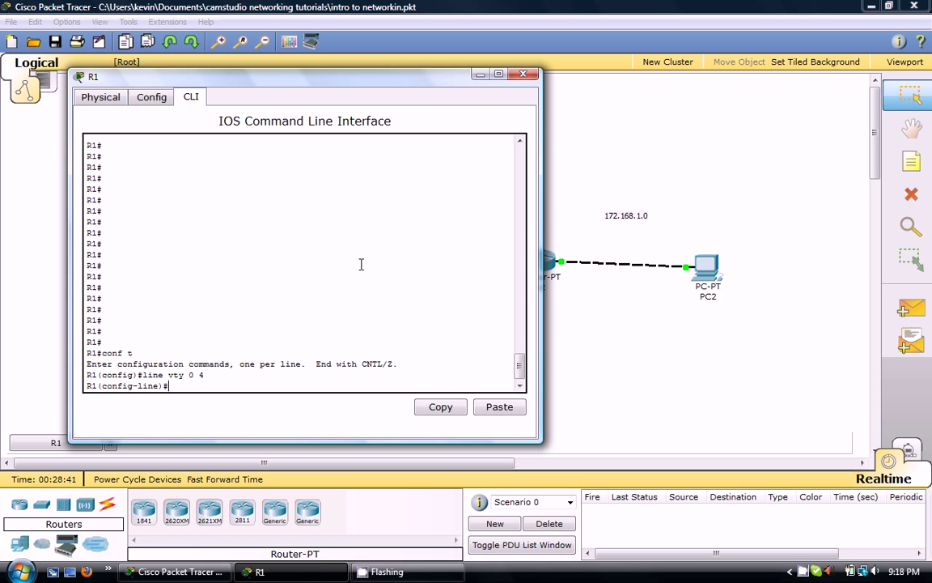
text(password kevin)
key(Return)
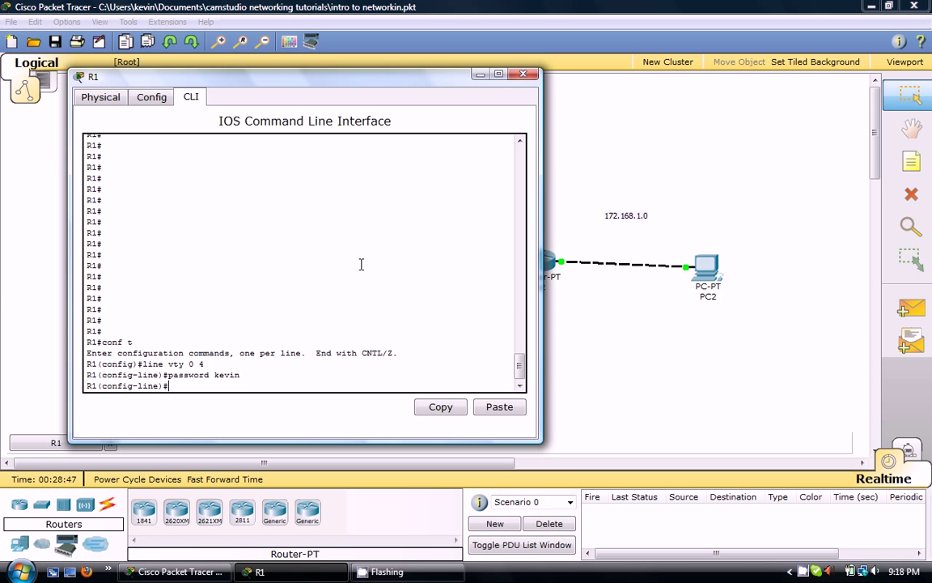
text(login)
key(Return)
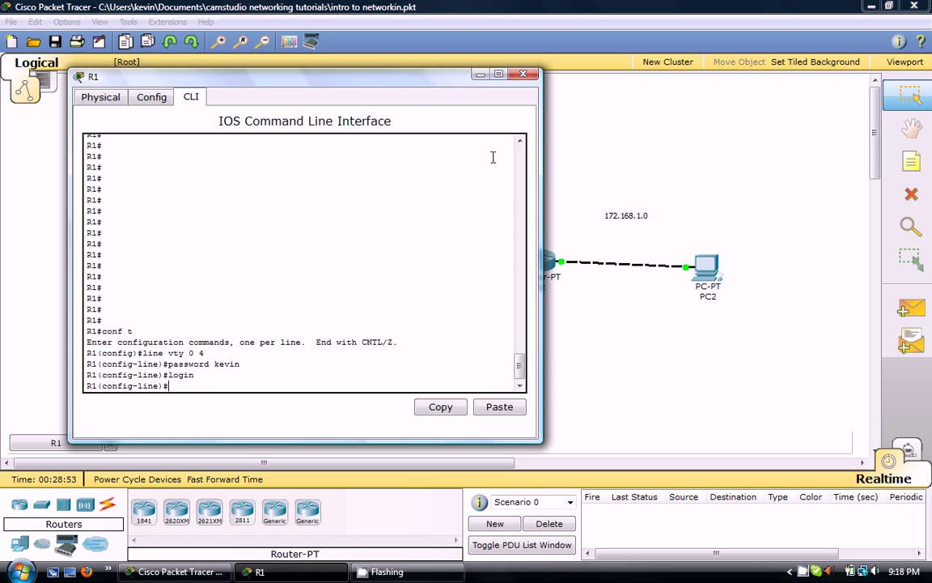
click(522, 77)
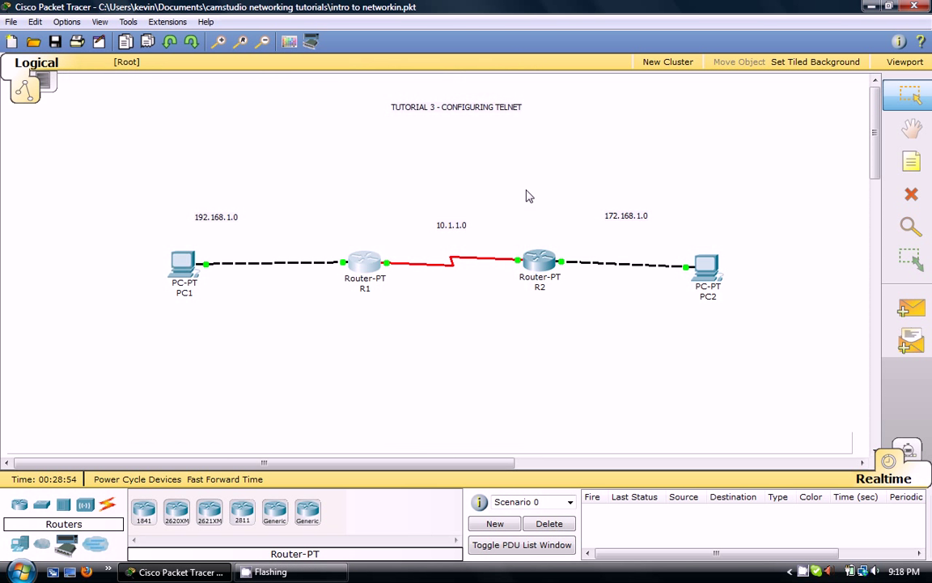
Step: From R2's CLI, telnet to R1 at 10.1.1.1 and enter the vty login password
click(544, 263)
text(t)
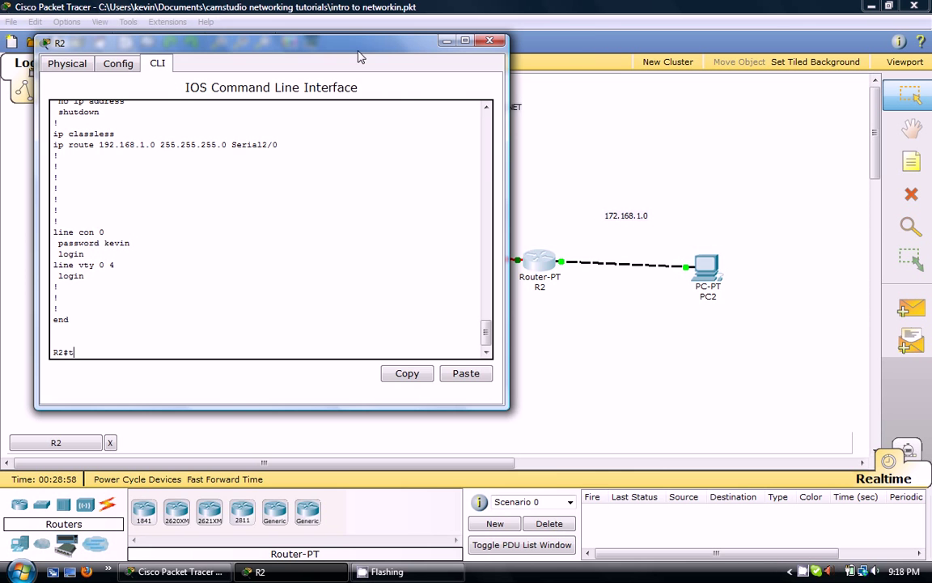
drag(358, 49, 818, 173)
text(t)
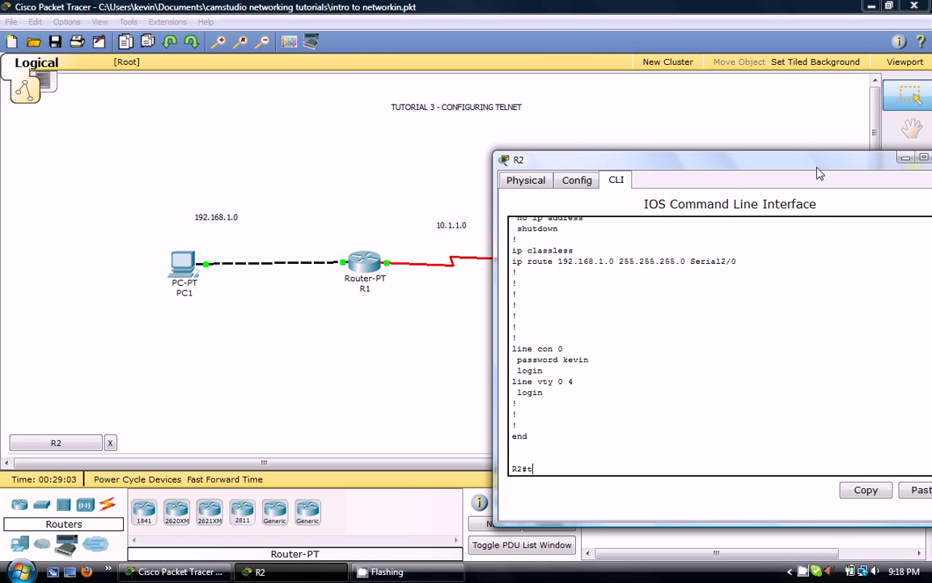
text(elnet 10.1.1.1)
key(Return)
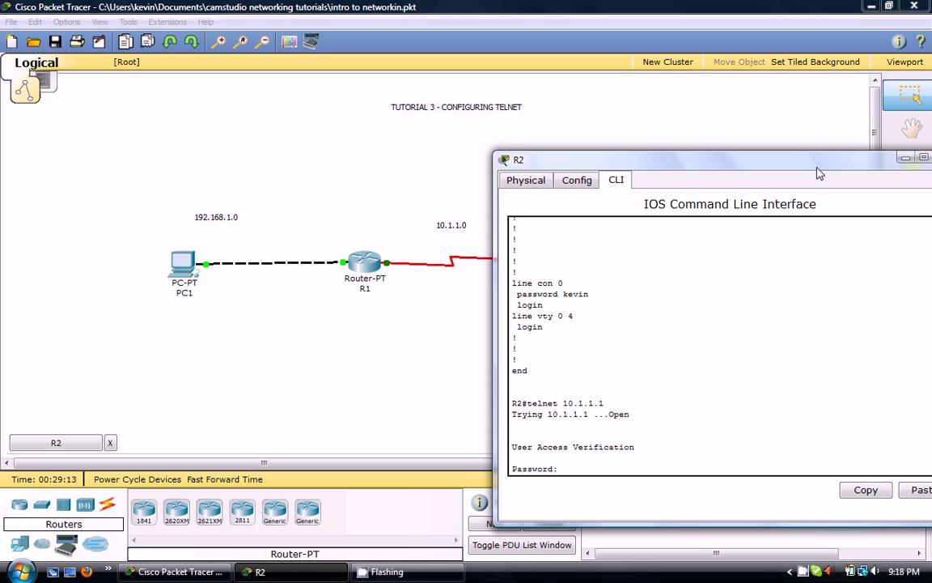
key(Return)
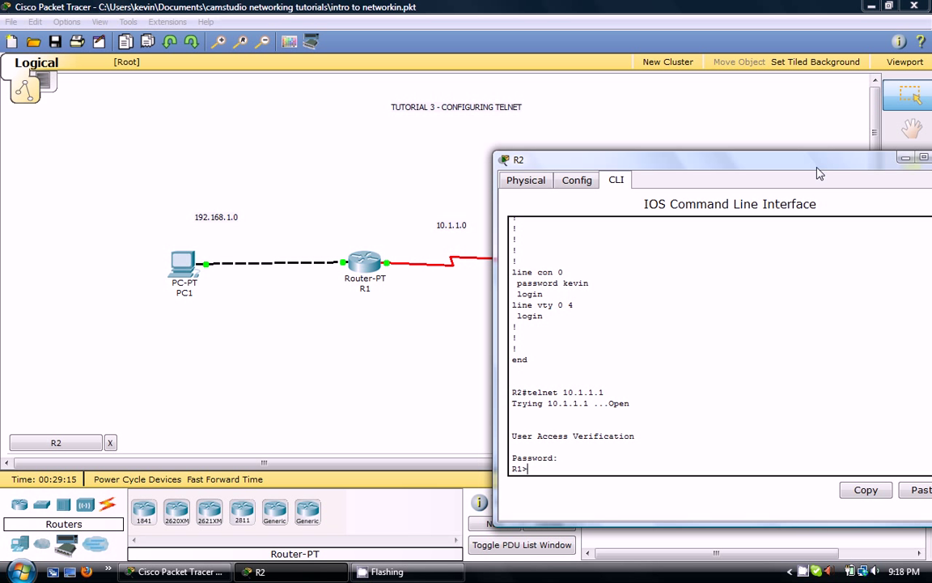
Step: Enter privileged mode on R1 with the enable password and display its routing table
text(en)
key(Return)
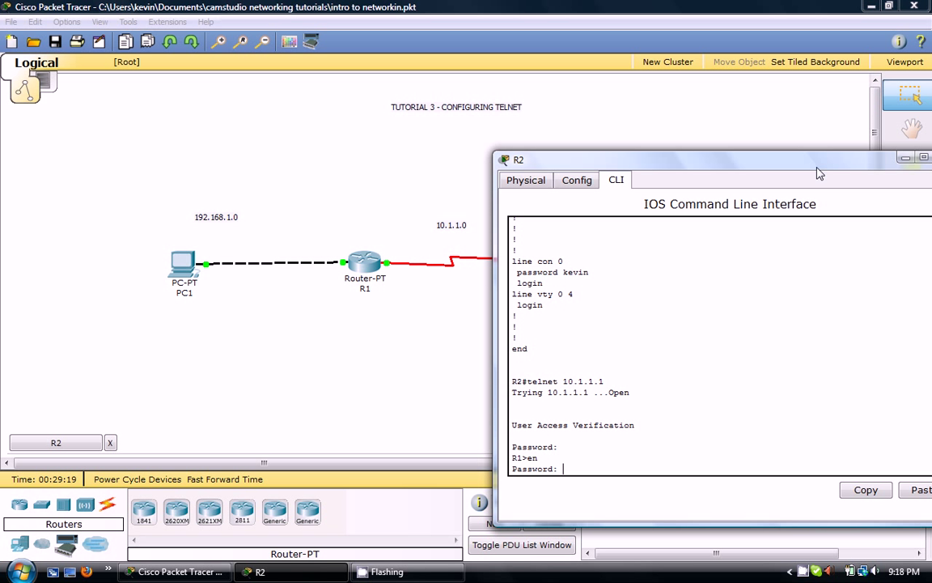
key(Return)
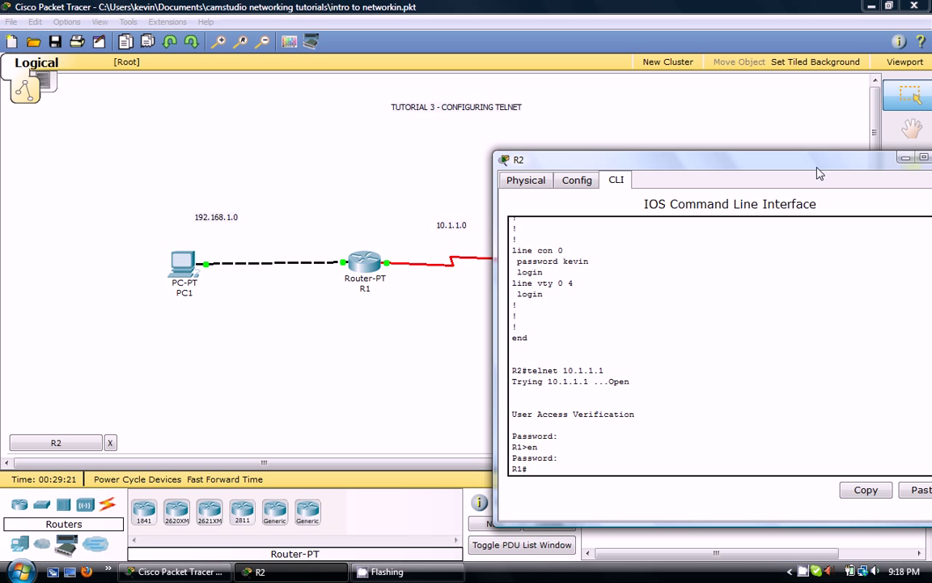
text(show ip route)
key(Return)
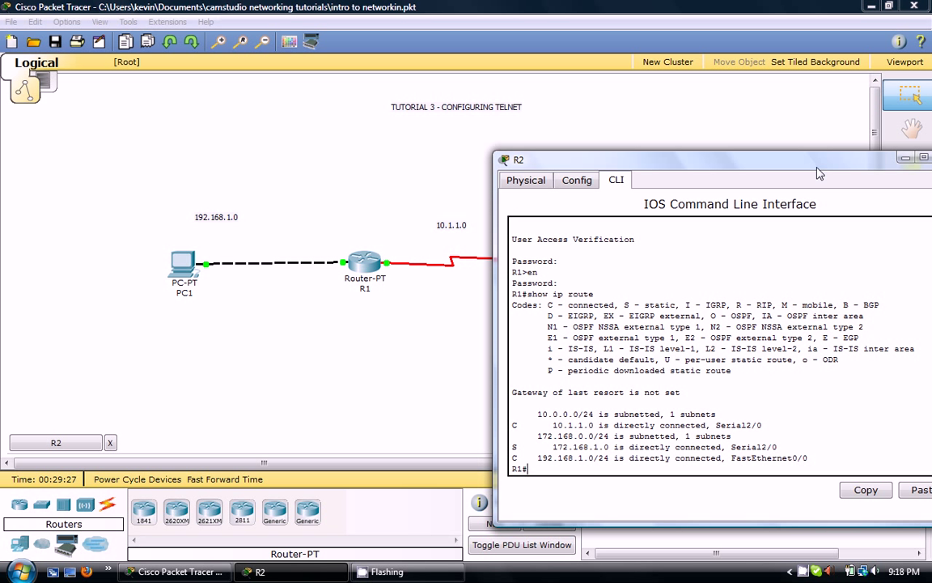
Step: Show R1's interface brief, noting FastEthernet0/0 up/up, then close R2's window
text(show ip int br)
key(Return)
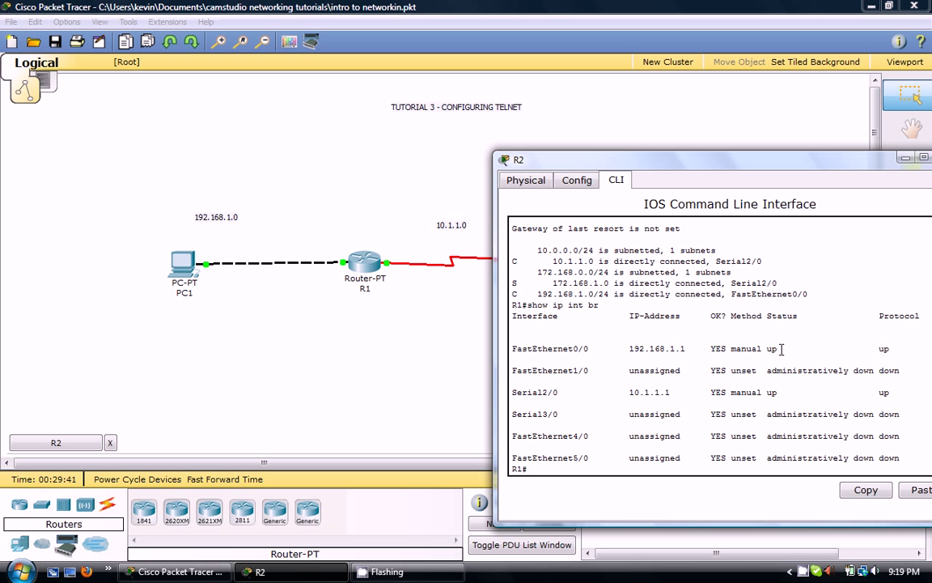
drag(781, 349, 765, 351)
drag(890, 350, 880, 351)
drag(805, 167, 704, 170)
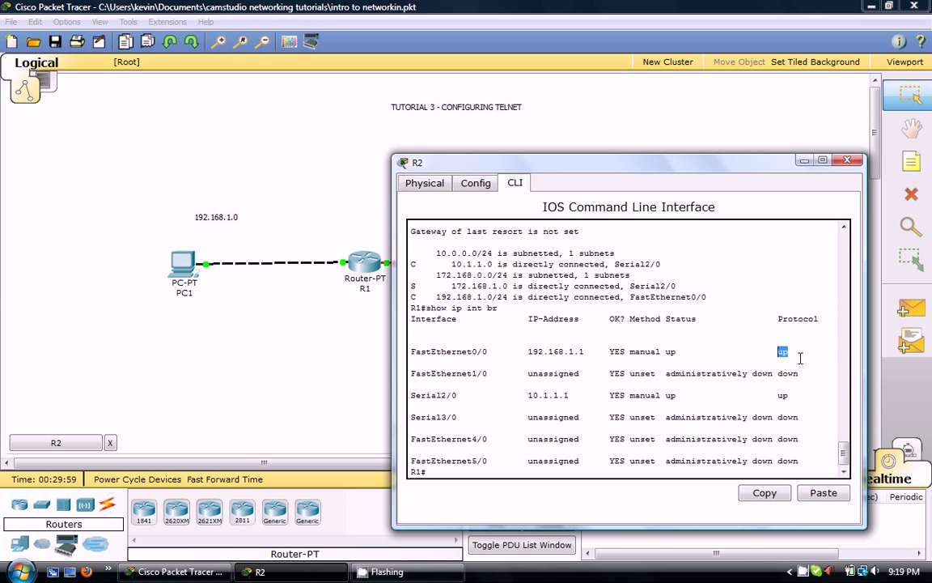
drag(788, 351, 773, 350)
click(804, 231)
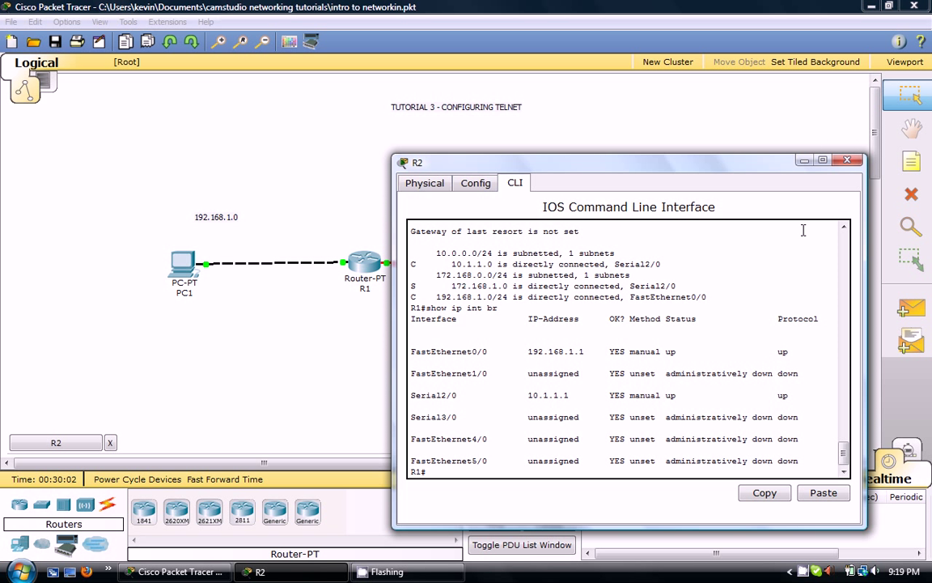
click(855, 162)
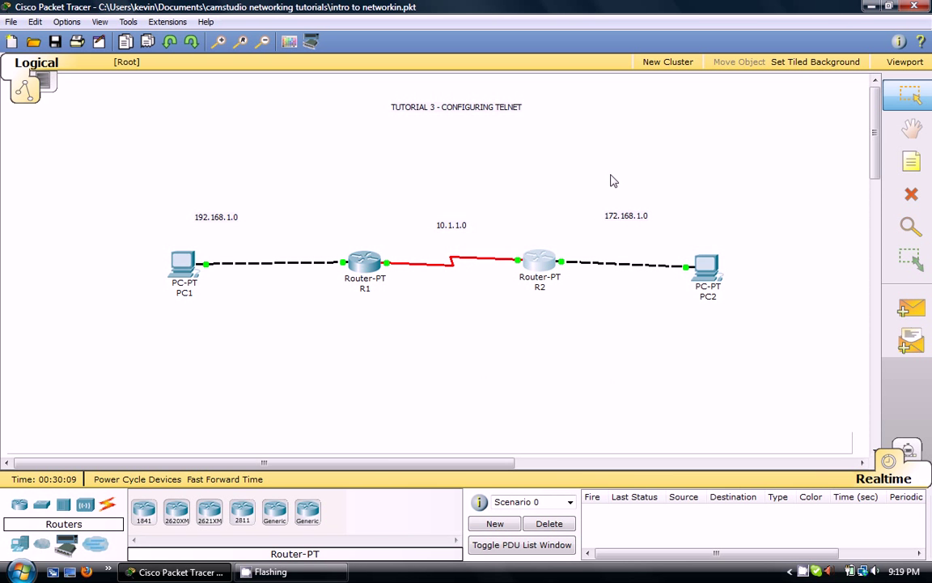
Step: Reopen R2's CLI and end the telnet session to R1
click(544, 261)
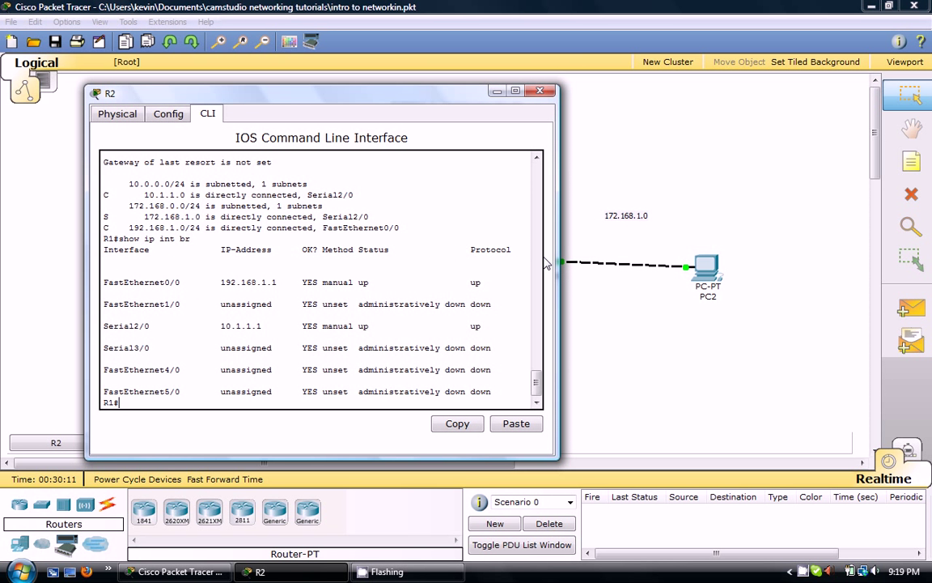
text(exit)
key(Return)
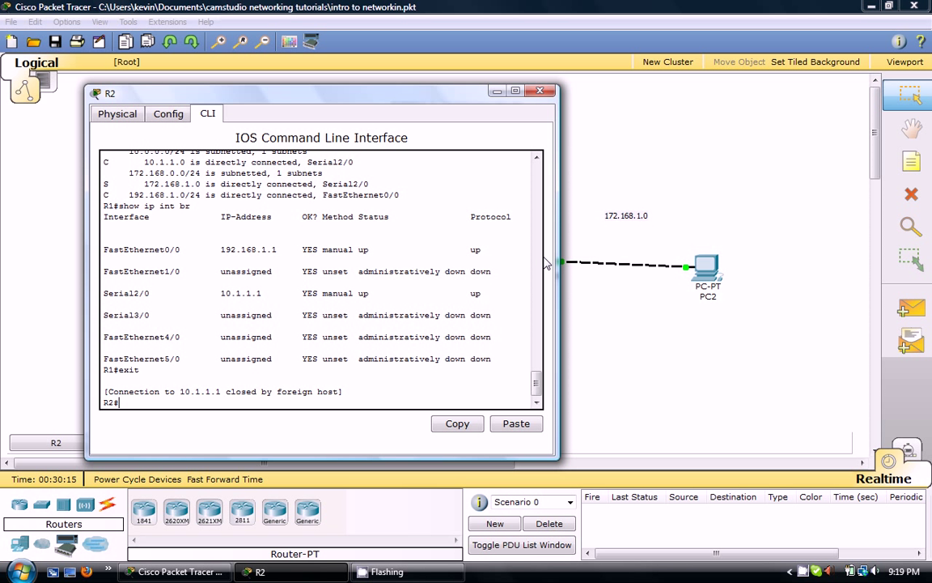
Step: On R2, set the line vty 0 4 password and require login
text(conf t)
key(Return)
text(line v)
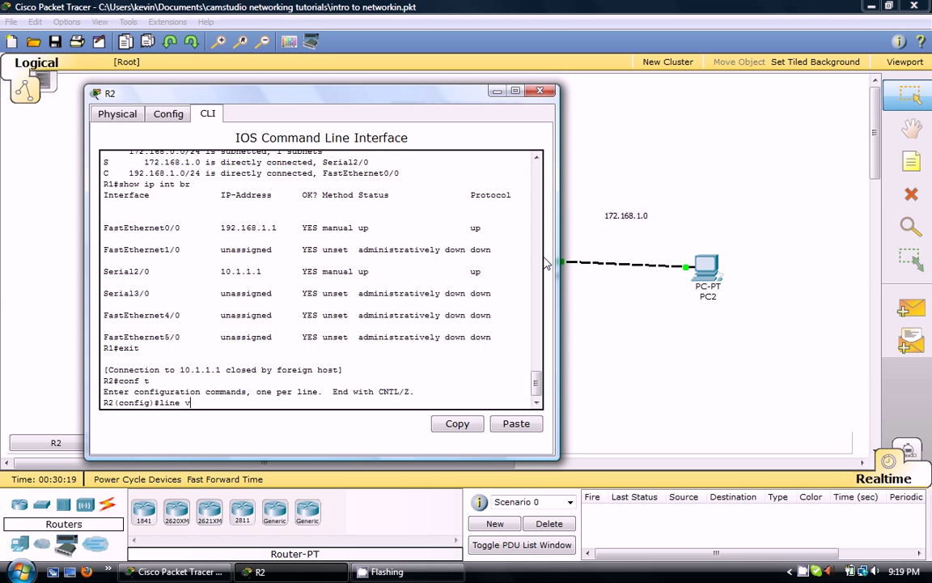
text(ty 0 4)
key(Return)
text(passwordk)
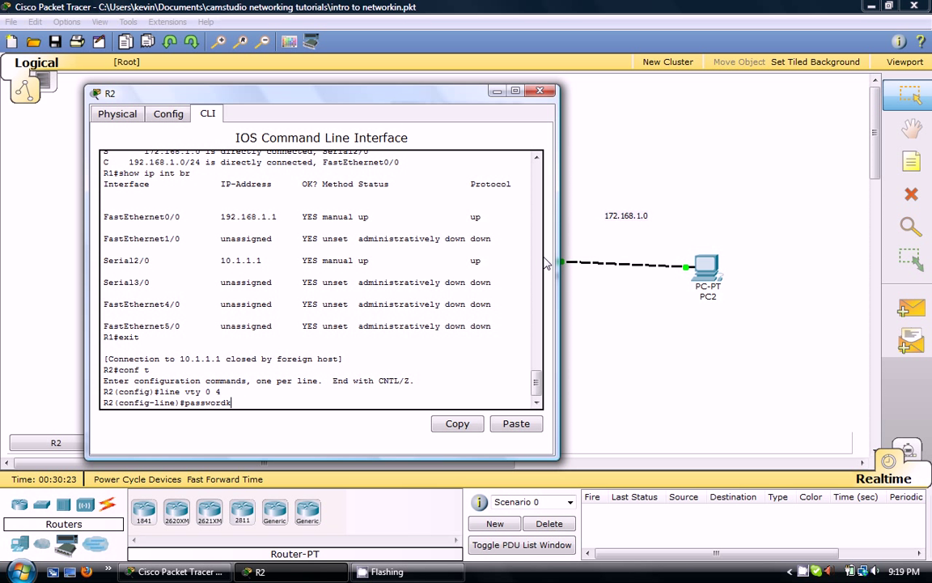
key(BackSpace)
text(kevin)
key(Return)
text(login)
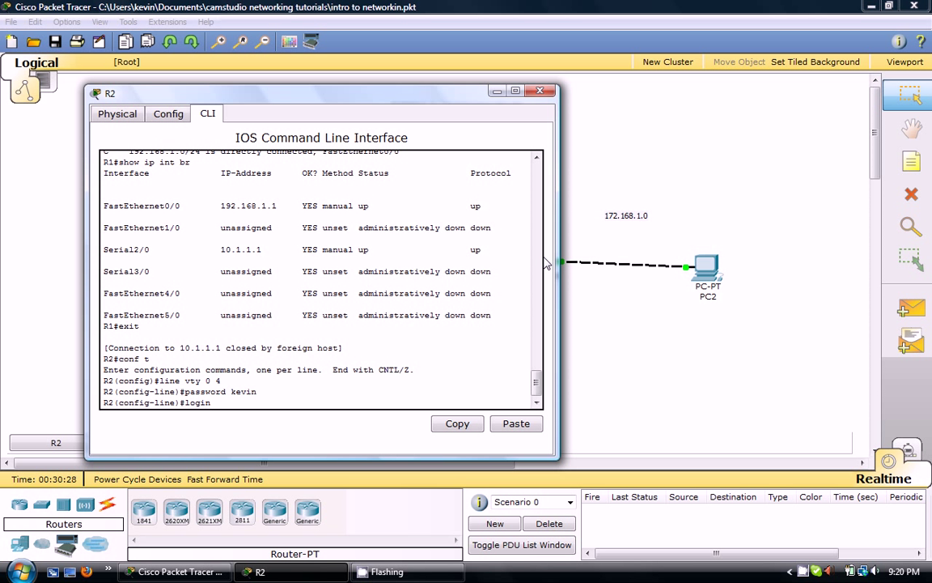
key(Return)
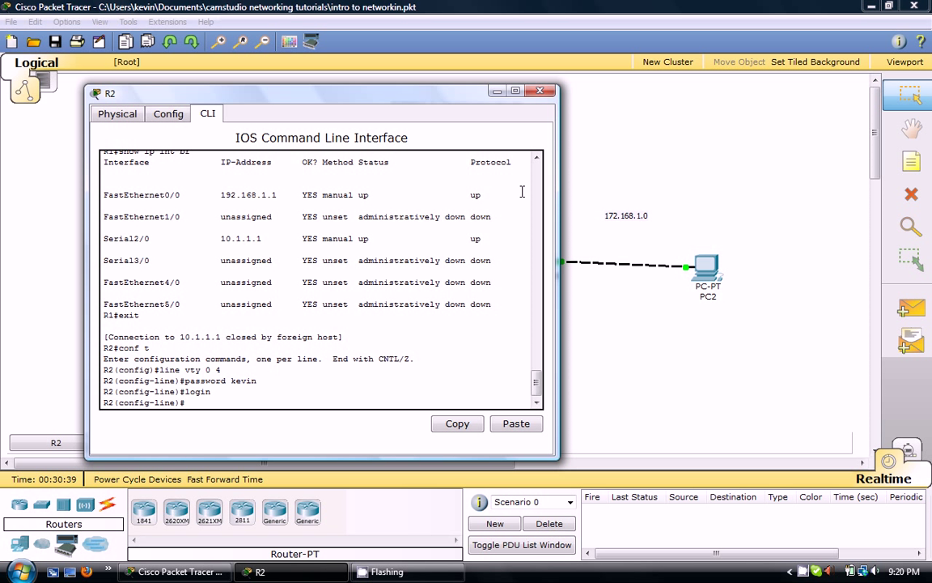
text(exit)
key(Return)
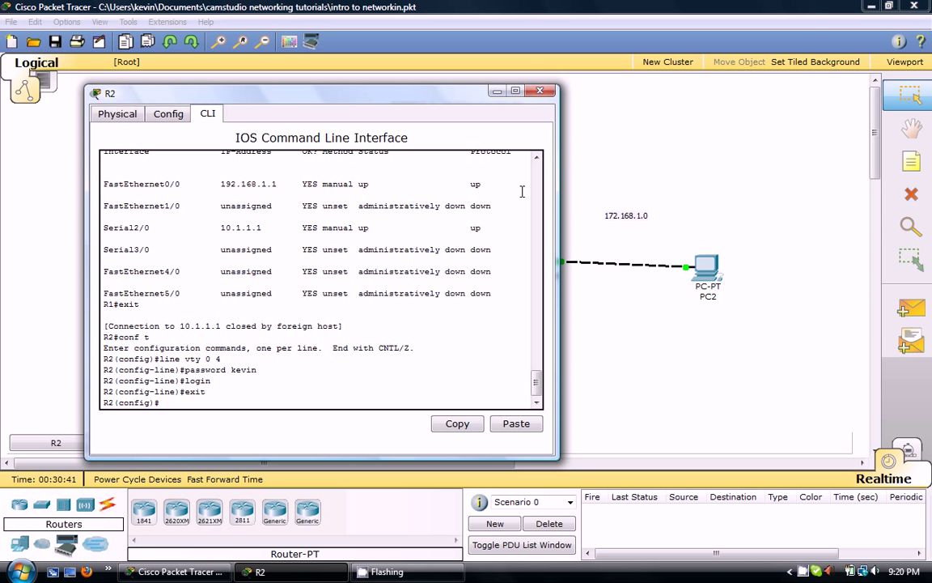
Step: Turn on service password-encryption on R2
text(service ?pa)
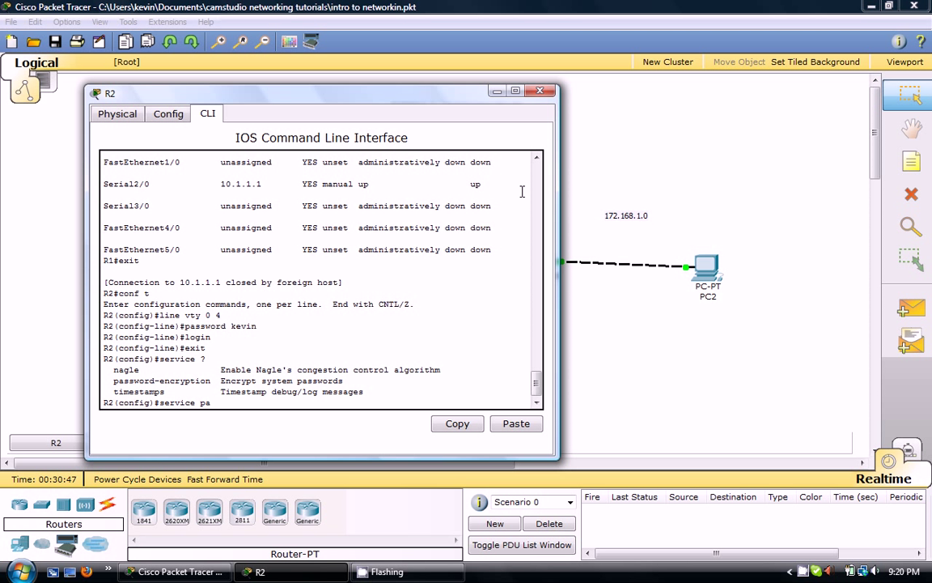
key(Tab)
key(Return)
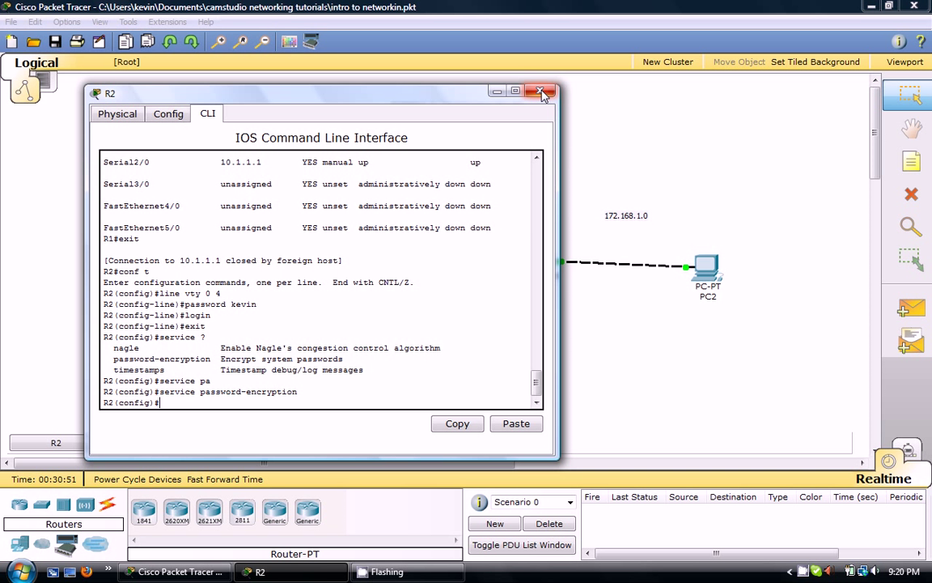
Step: Check R2's running config, confirming the vty password now appears encrypted as type 7
key(ctrl+z)
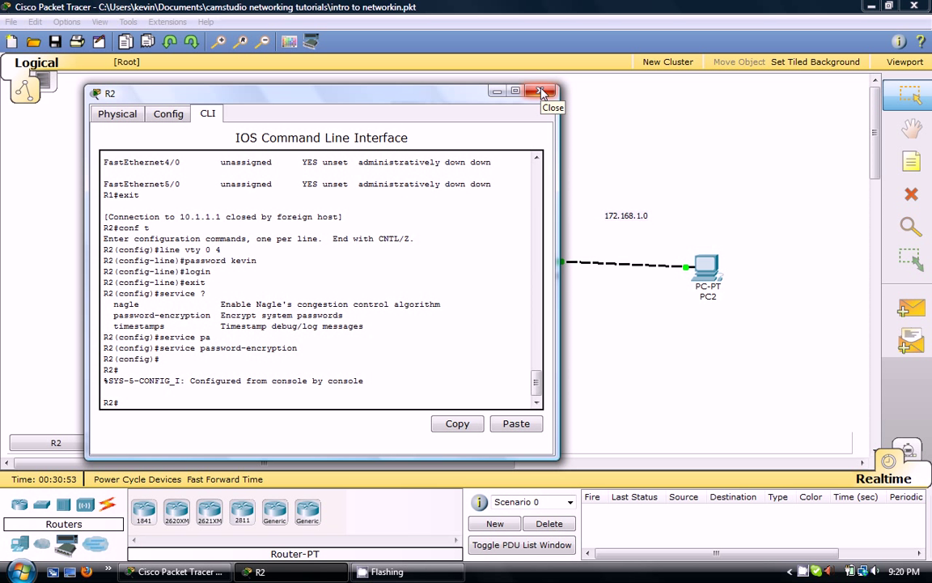
text(show ru)
key(Return)
key(space)
key(space)
key(space)
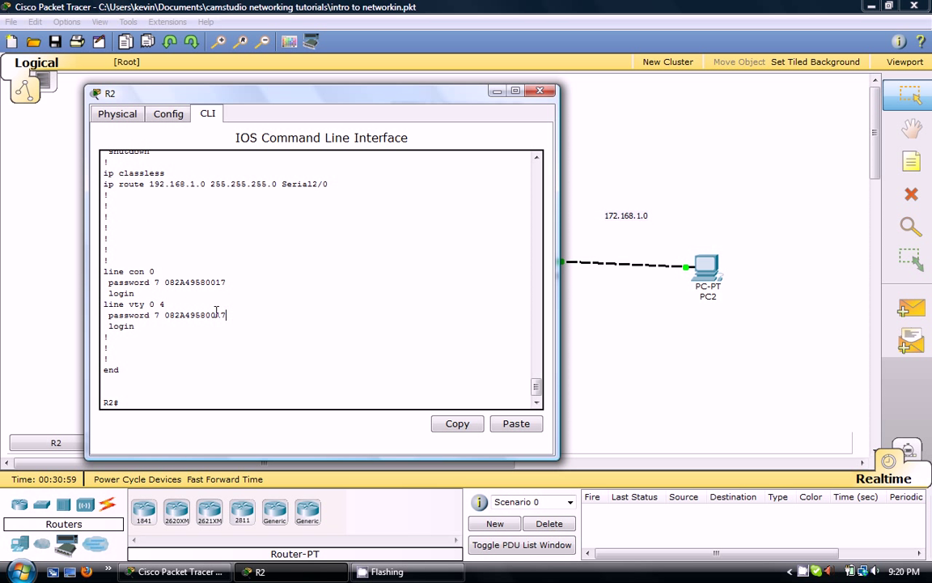
drag(226, 316, 169, 315)
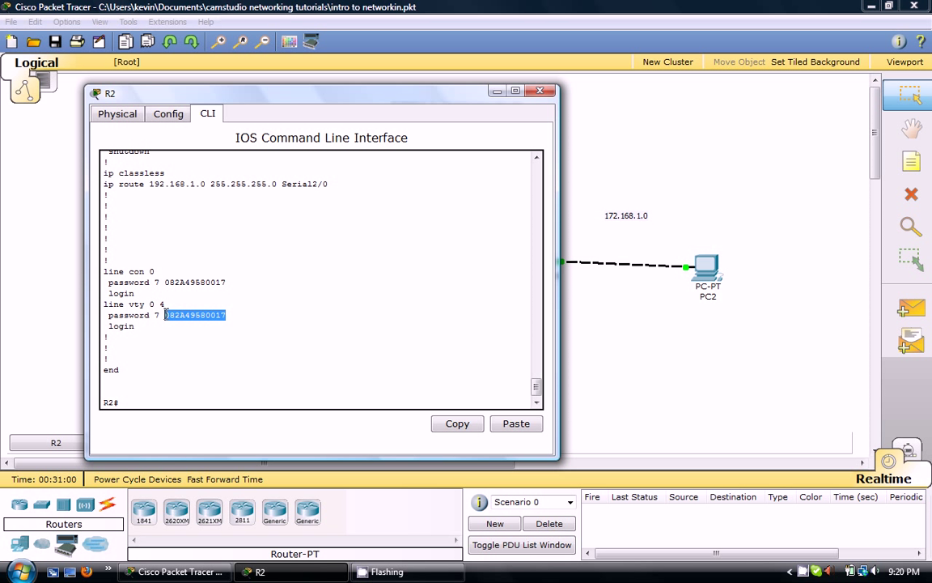
Step: Review R1's running config, confirming the vty password is stored in plain text
click(540, 91)
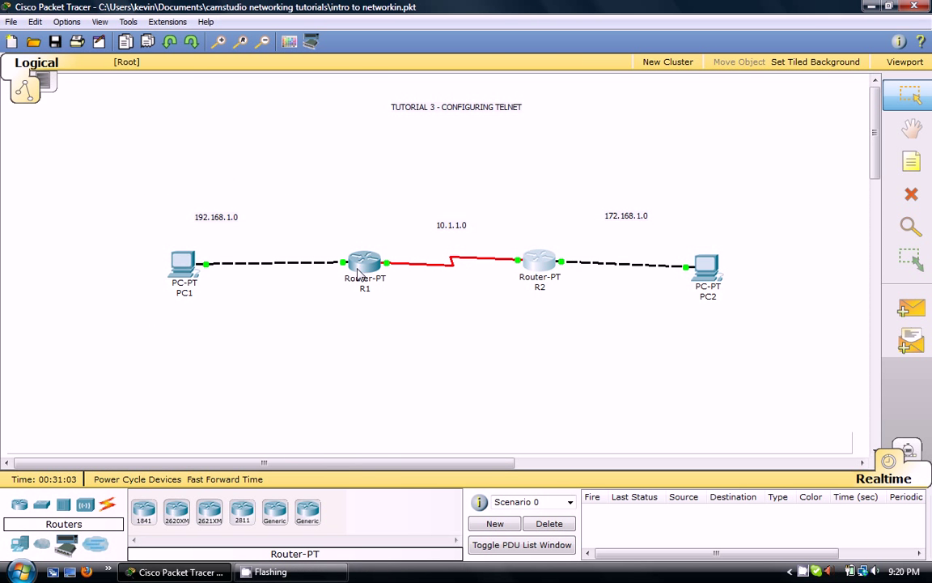
click(353, 263)
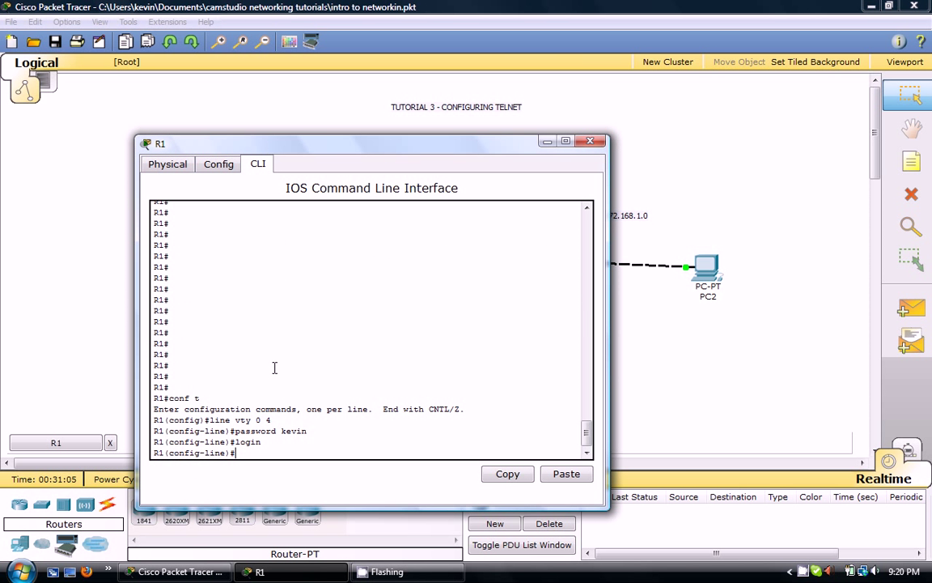
key(ctrl+z)
key(Return)
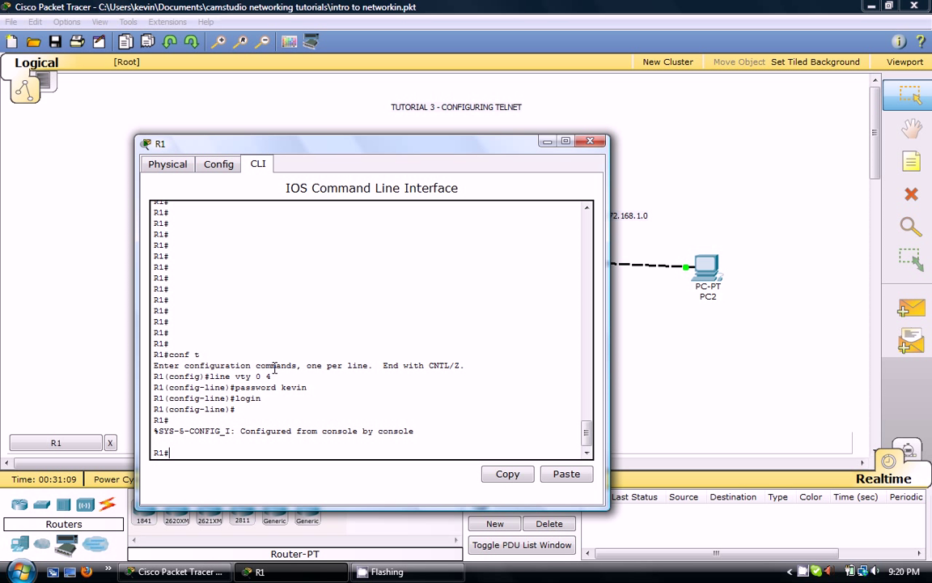
text(show run)
key(Return)
key(space)
key(space)
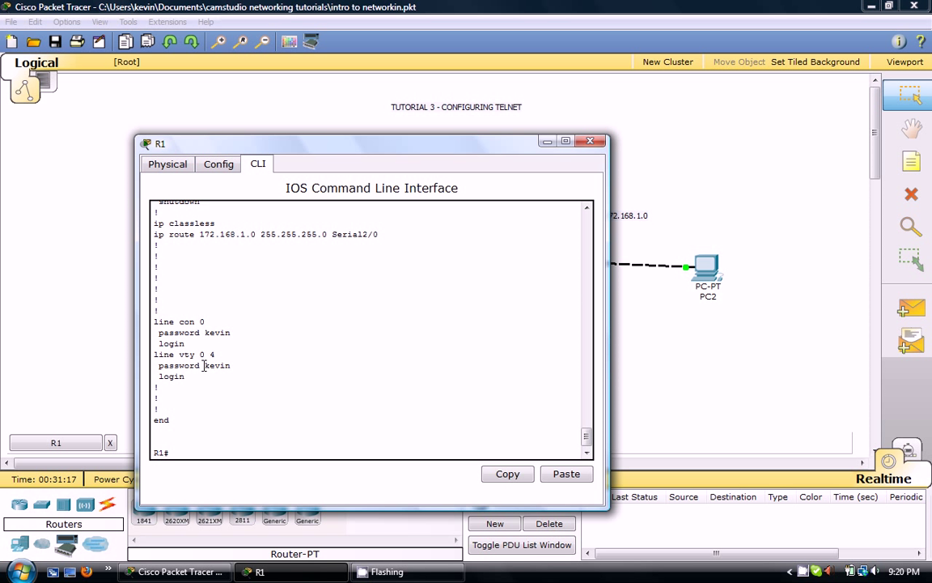
drag(204, 365, 234, 367)
Step: Enable service password-encryption on R1 from global configuration mode
key(Return)
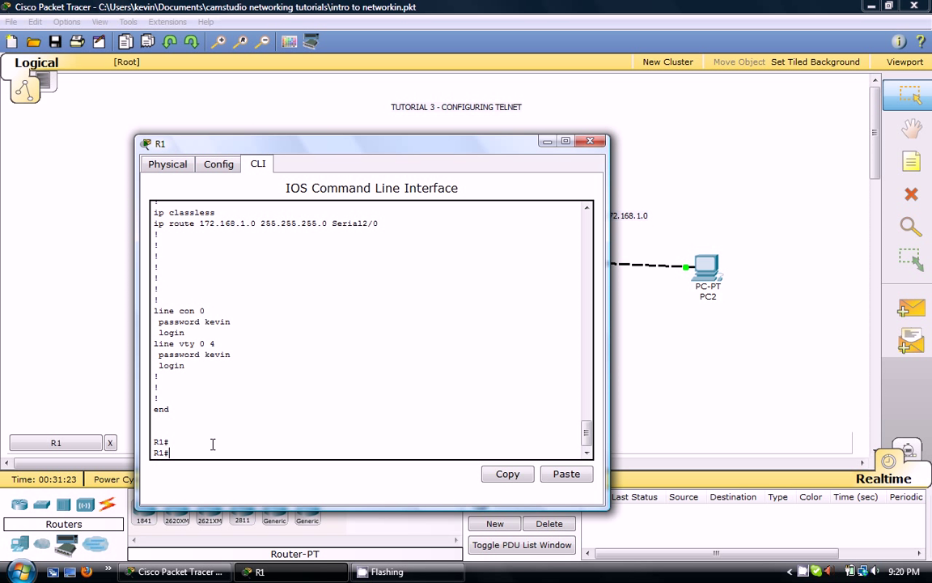
text(conf t)
key(Return)
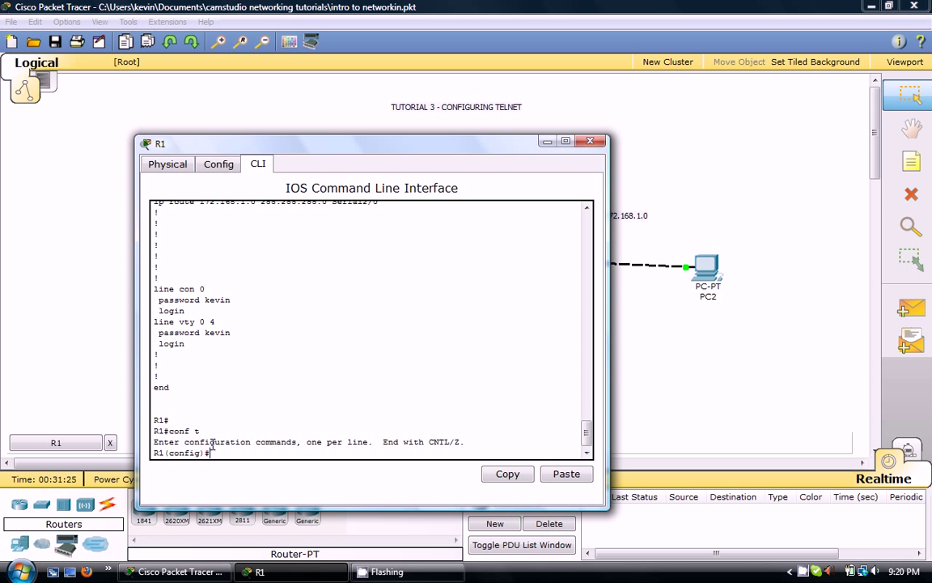
text(service pa)
key(Tab)
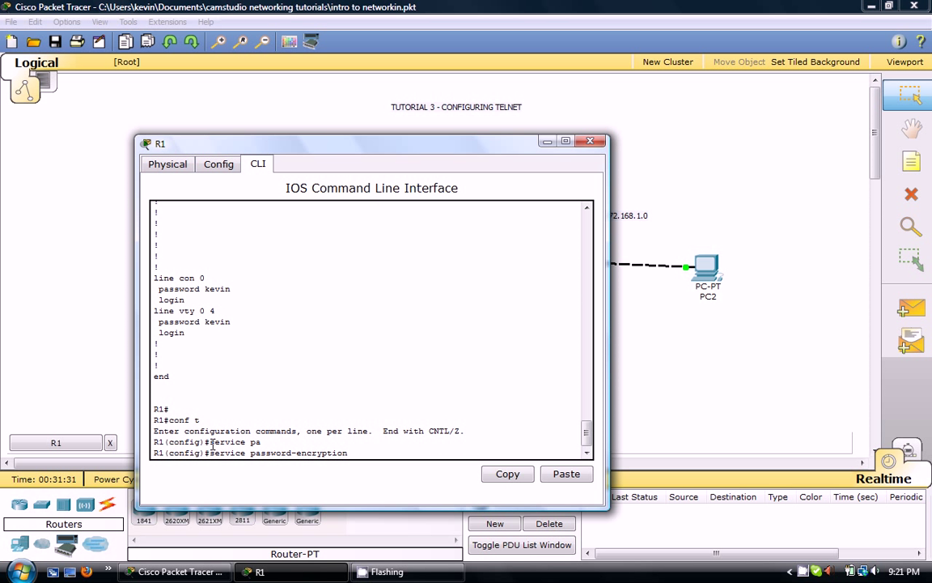
key(Return)
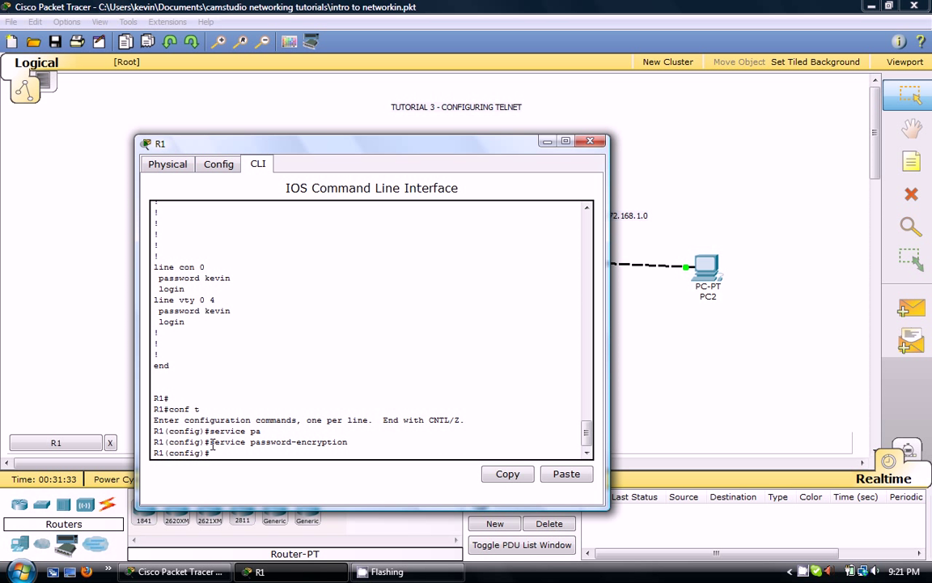
Step: From PC1's Command Prompt, telnet to R2 at 10.1.1.2, log in, and enter privileged mode
click(590, 141)
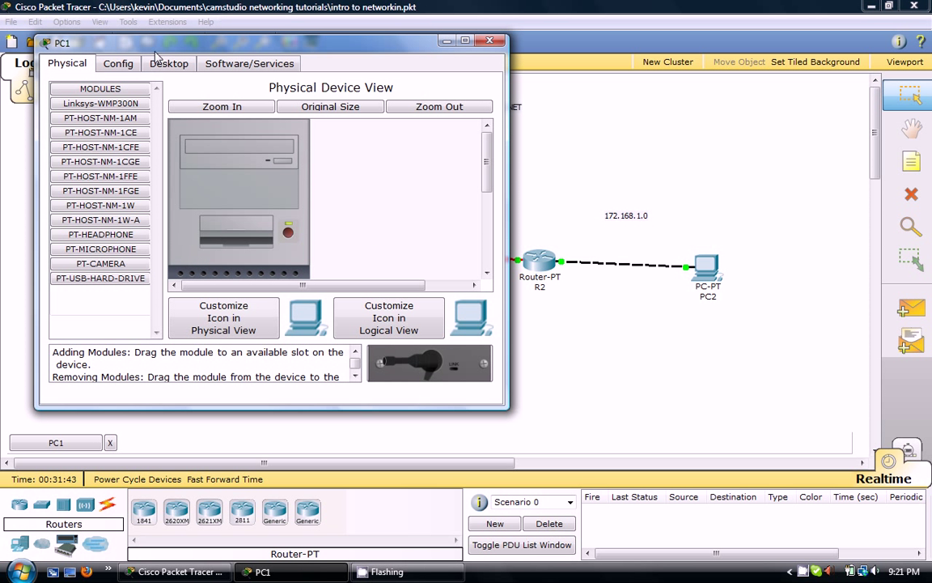
click(147, 63)
click(349, 165)
text(telnet 1)
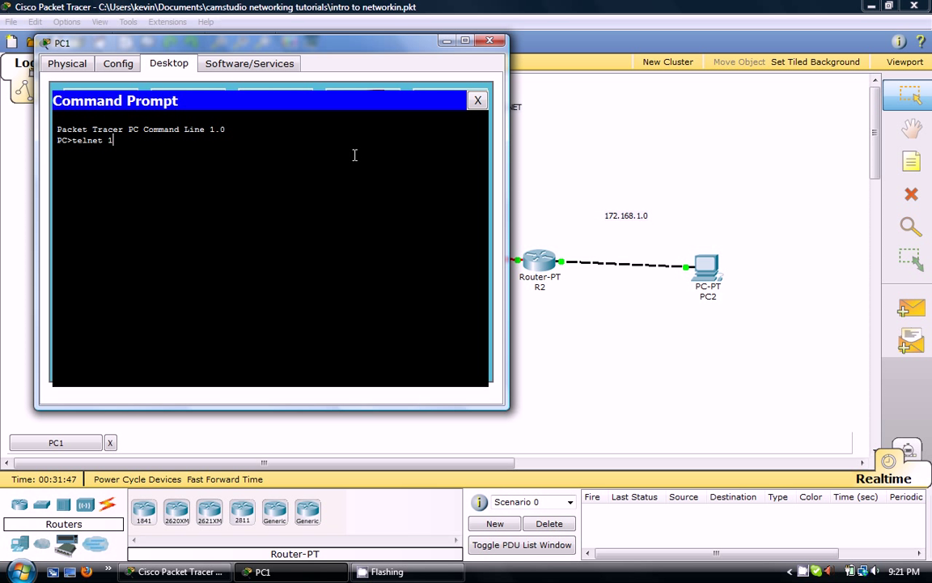
text(0.1.1.2)
key(Return)
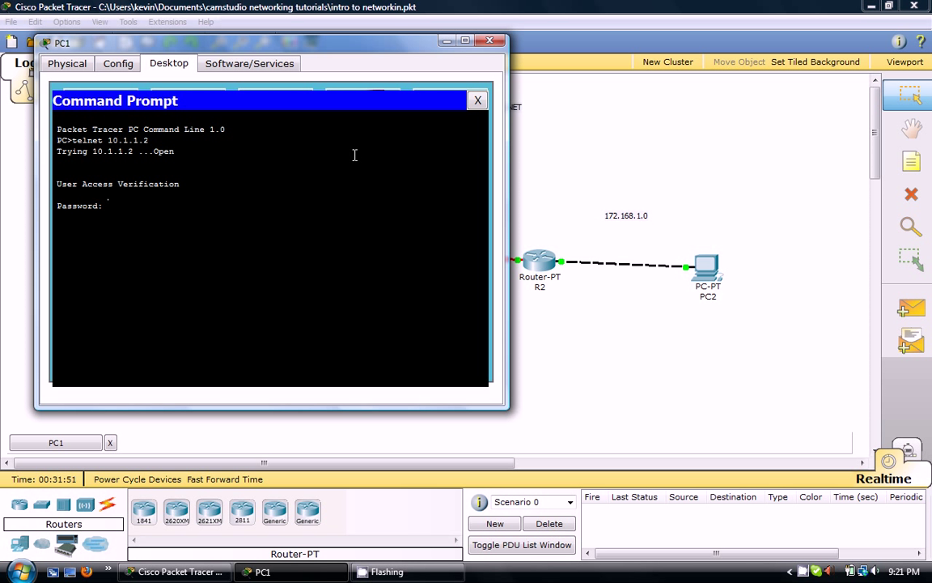
key(Return)
text(en)
key(Return)
key(Return)
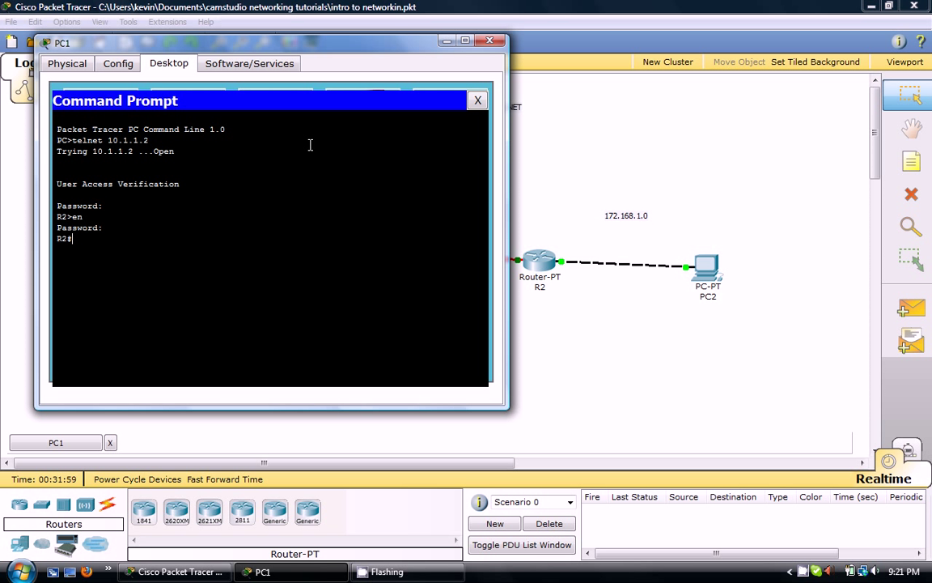